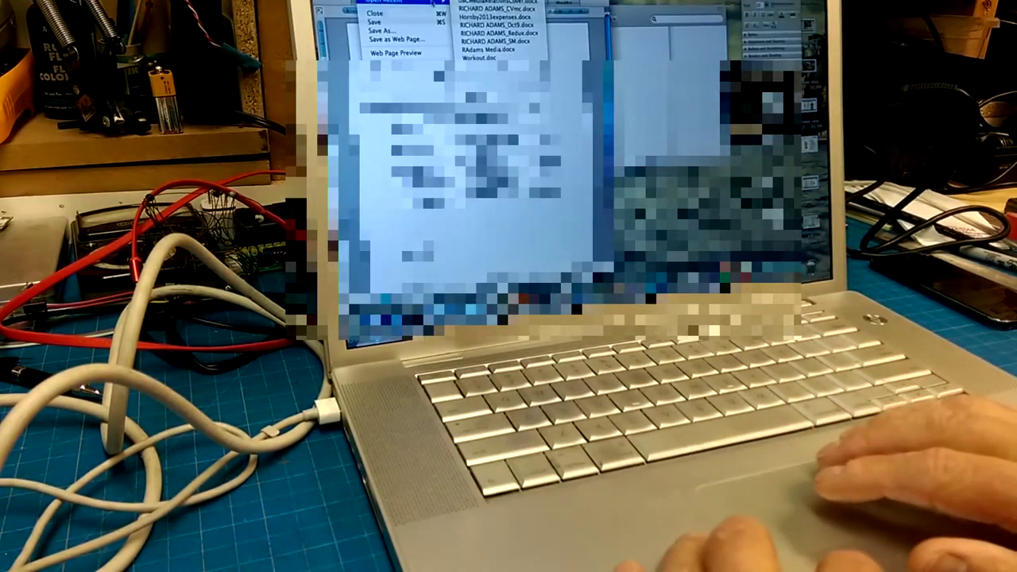
Open a recent résumé in Word, read it, then close it.
click(498, 24)
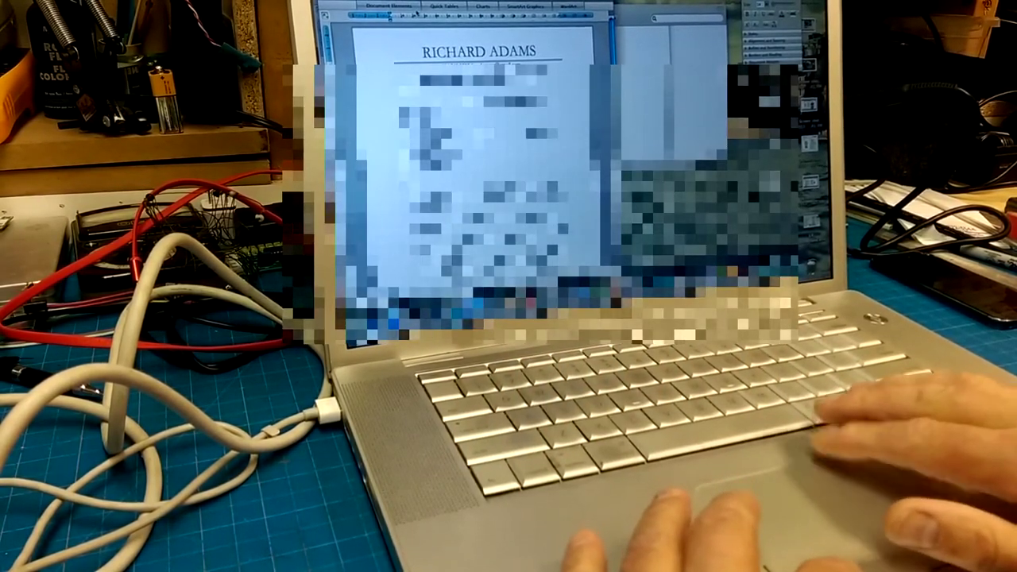
scroll(477, 159, down, 5)
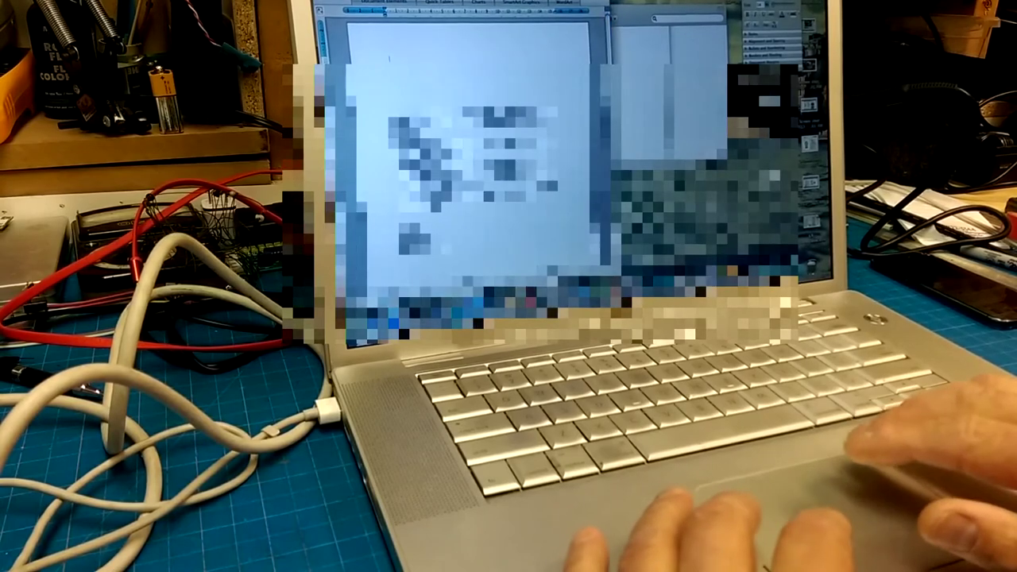
key(super+w)
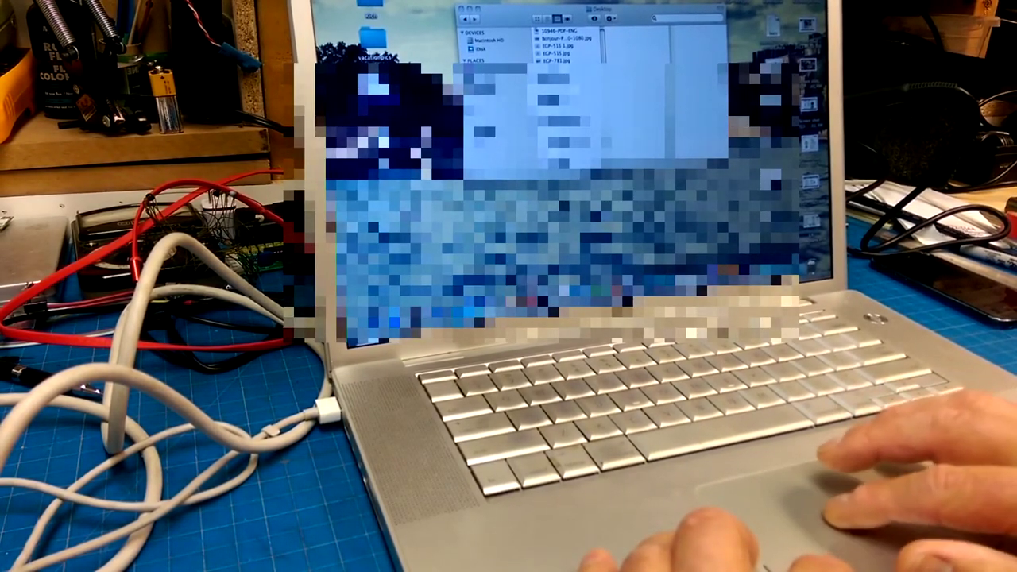
key(super+Tab)
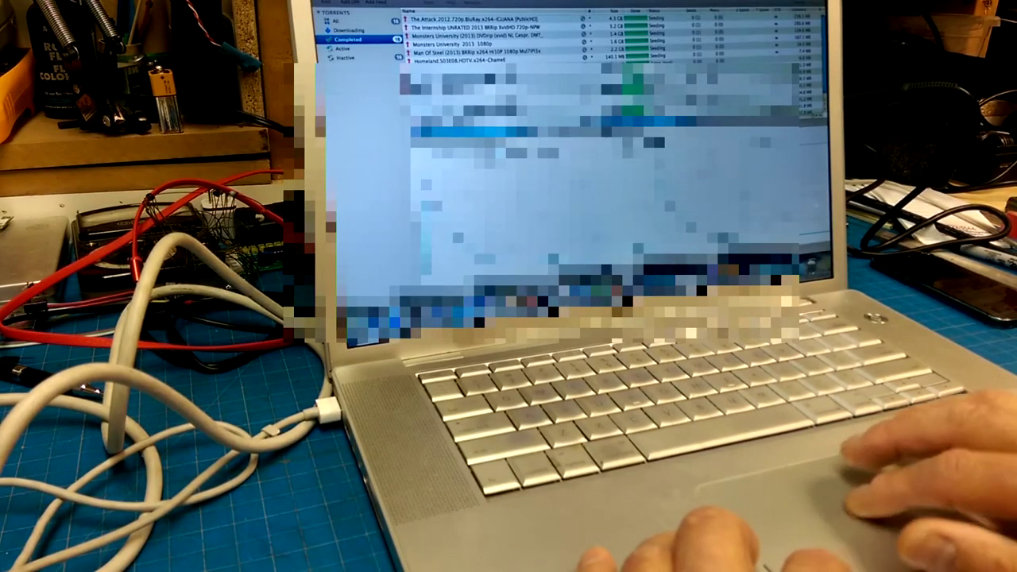
scroll(612, 39, down, 1)
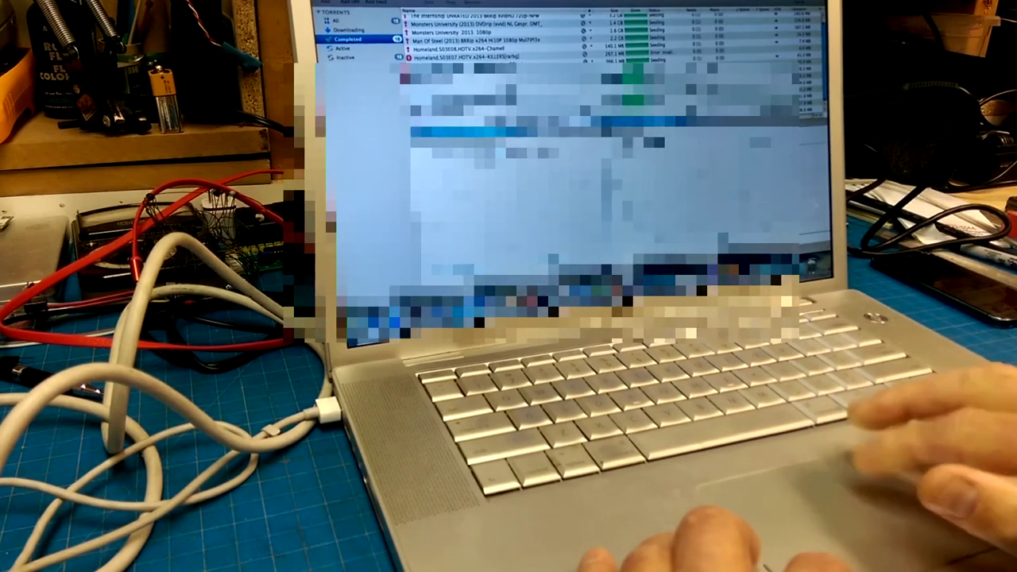
key(super+Tab)
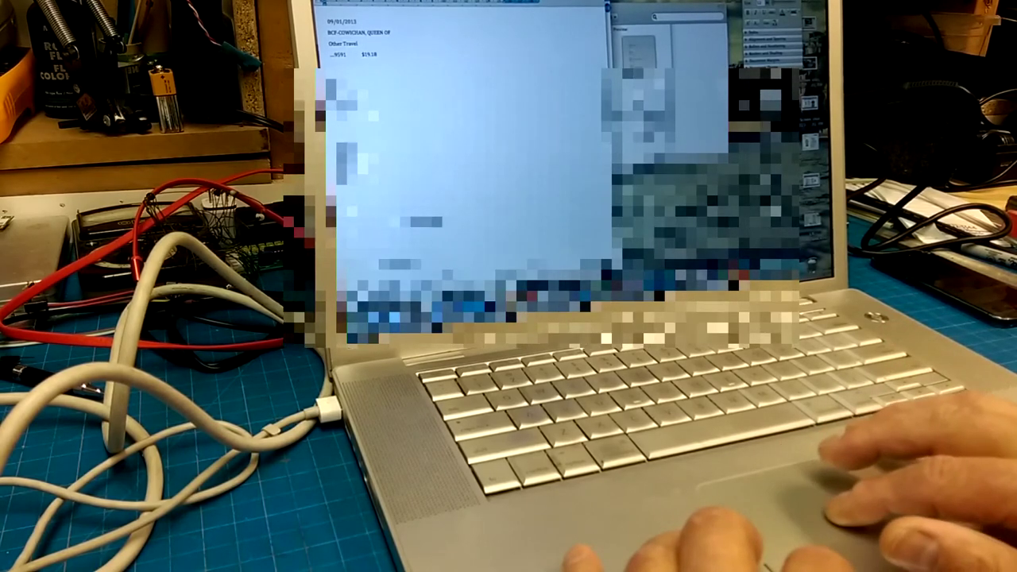
double_click(338, 54)
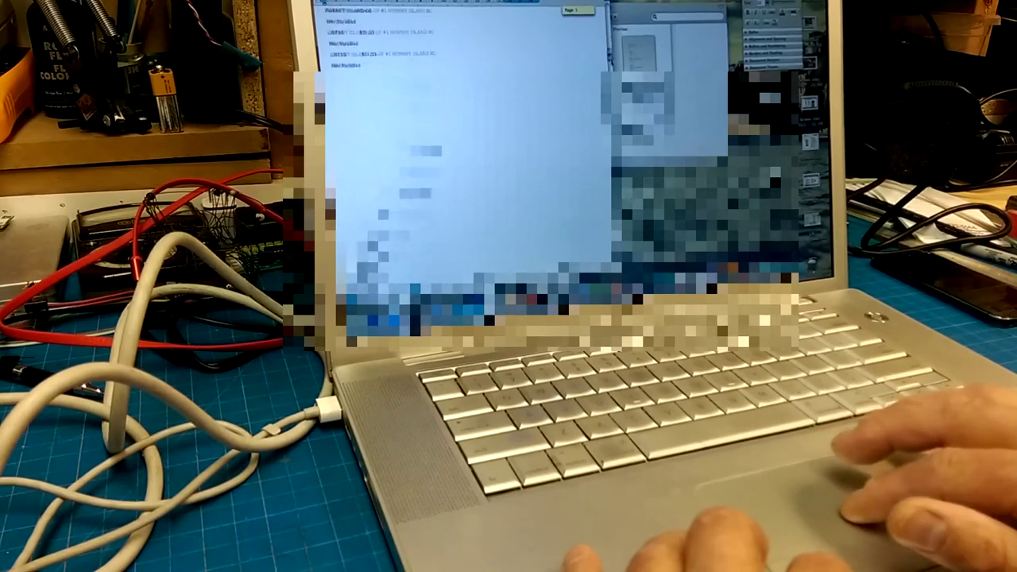
key(Page_Down)
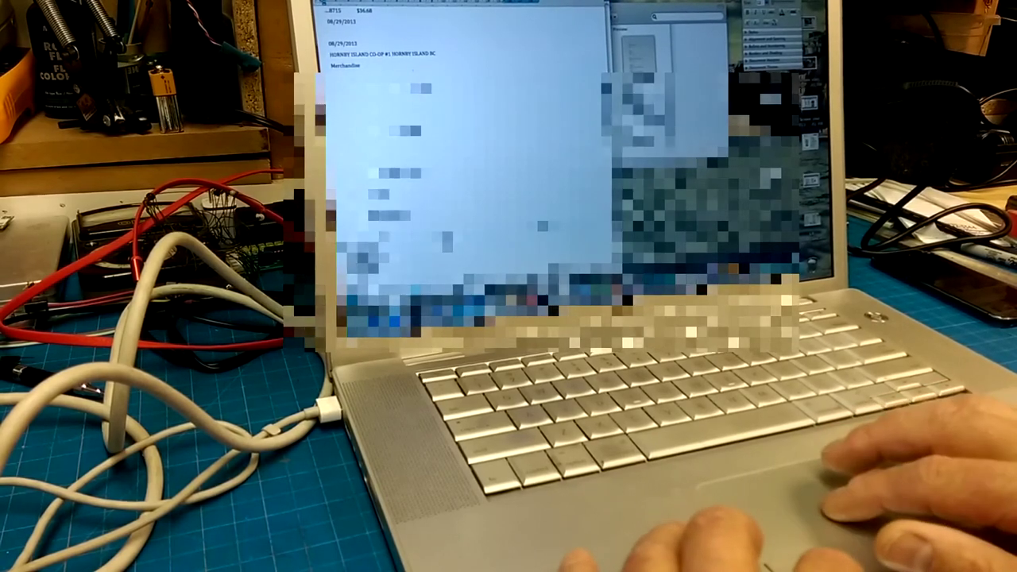
scroll(461, 159, down, 3)
scroll(461, 159, down, 3)
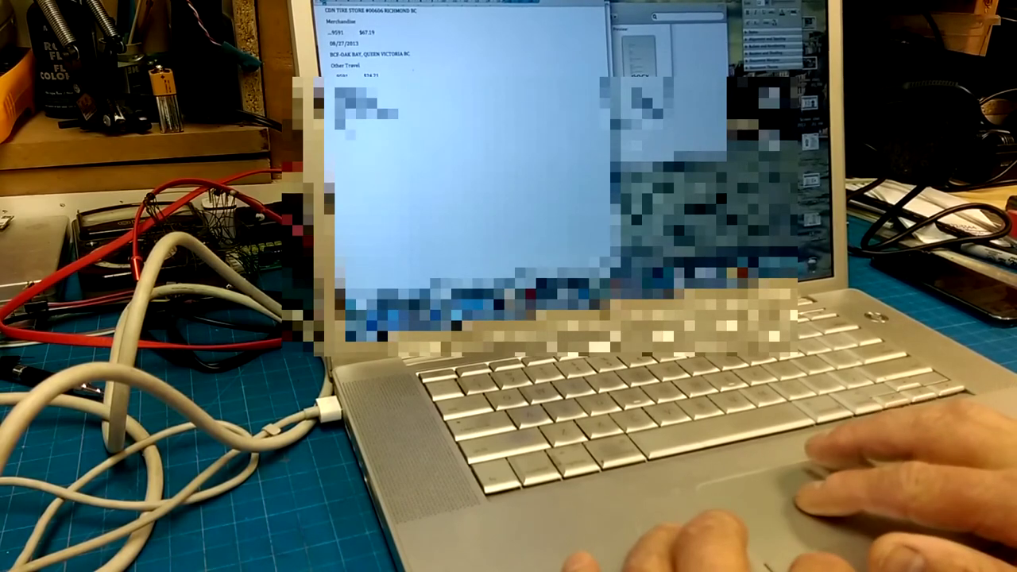
key(space)
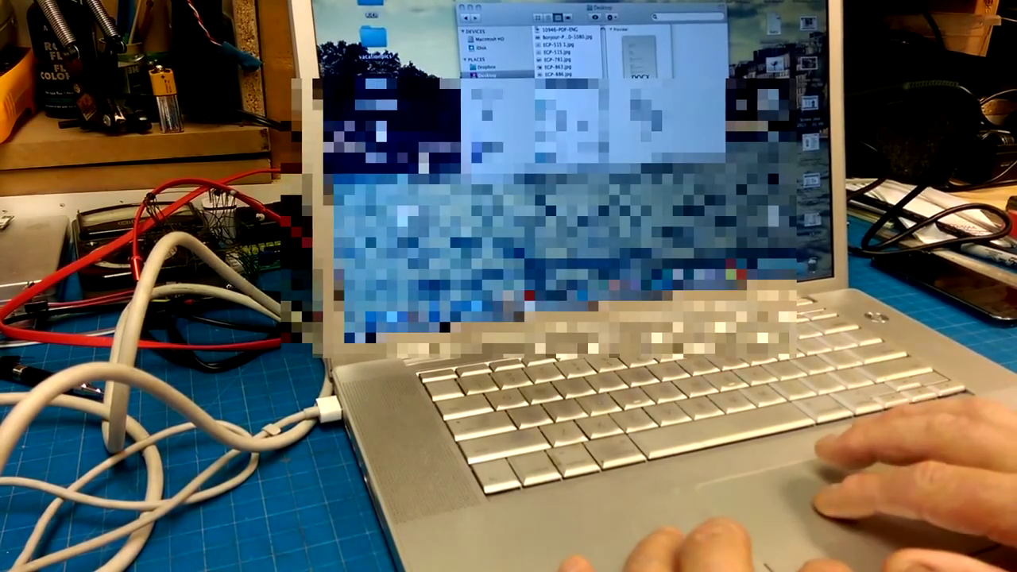
Close the Desktop Finder window and bring up the shutdown confirmation prompt.
key(super+w)
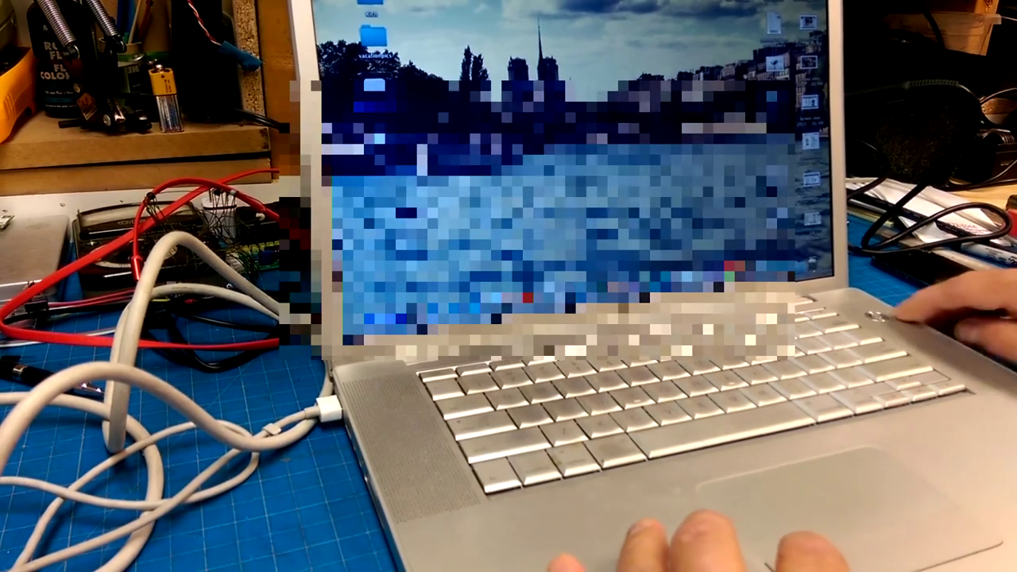
key(XF86PowerOff)
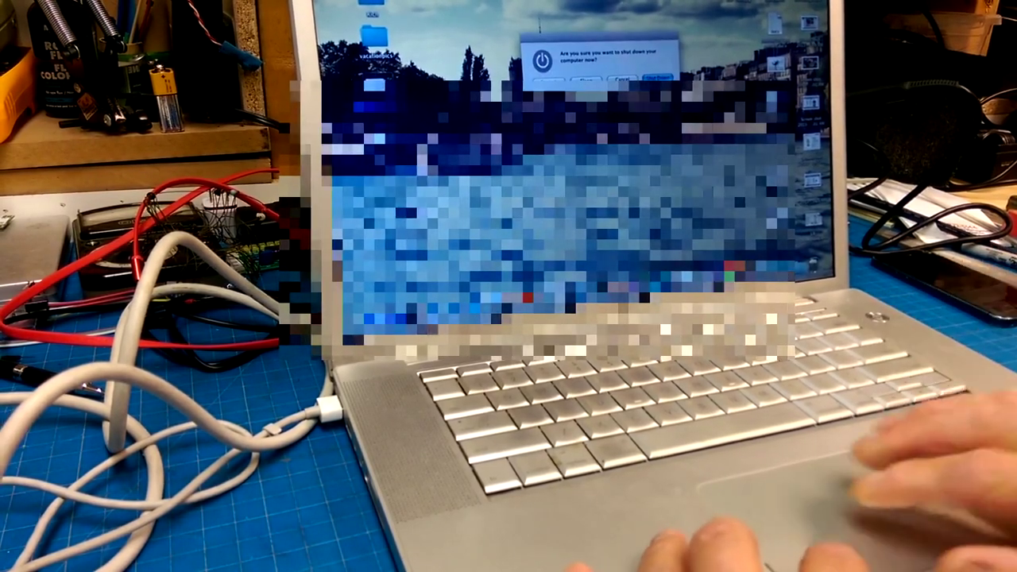